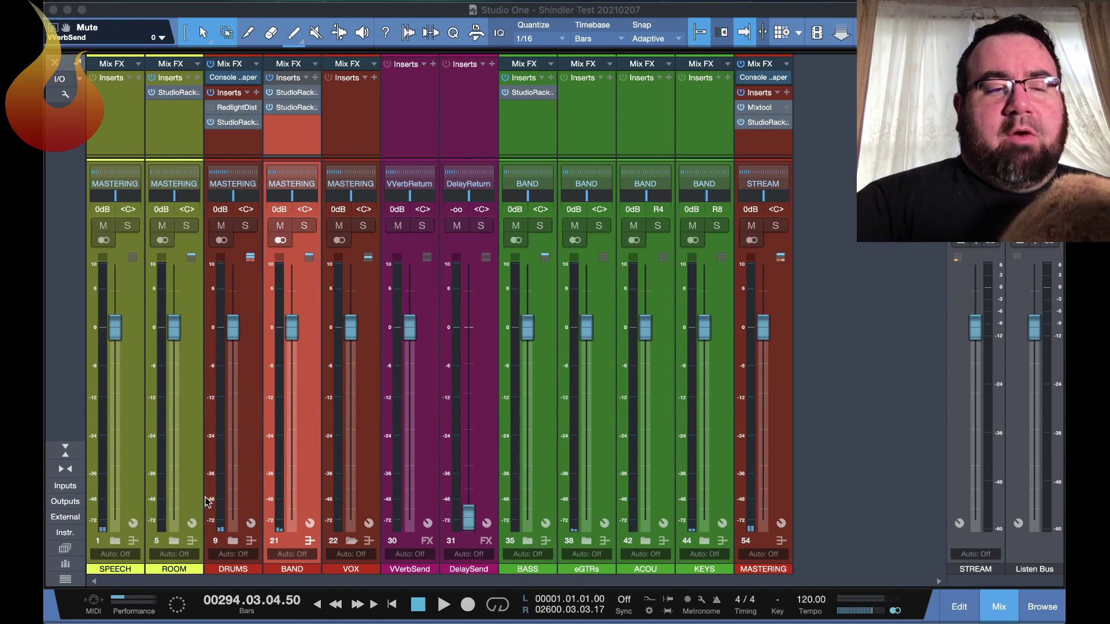
- Select DRUMS, then unfold it and its OHs sub-folder to reveal OH-HL#02 and OH-HR#02
{"action": "left_click", "coordinate": [252, 474]}
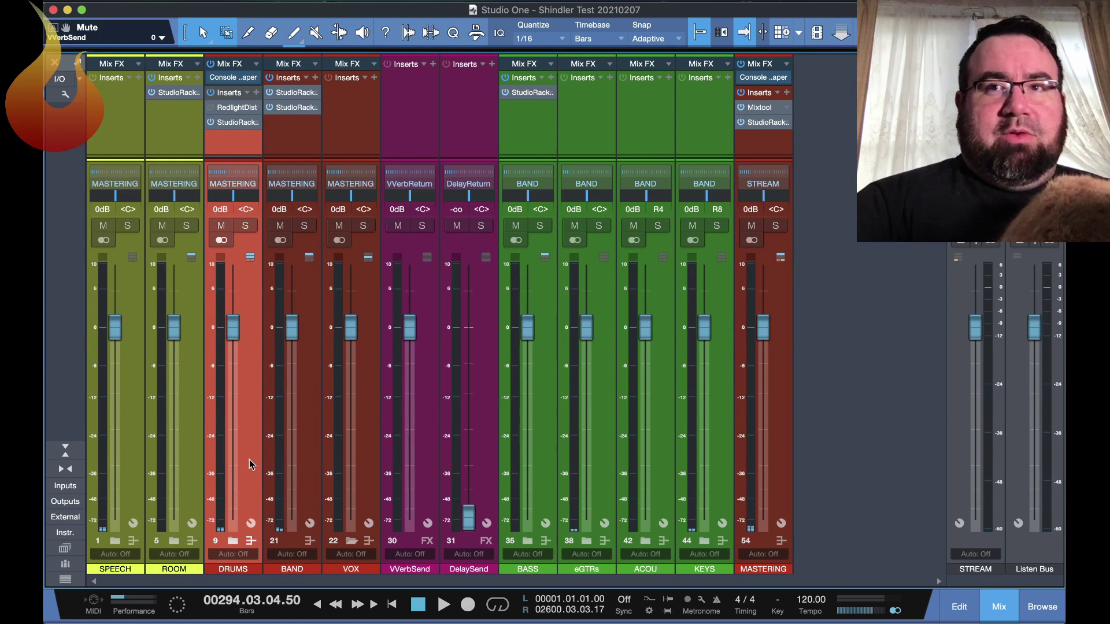
{"action": "left_click", "coordinate": [234, 541]}
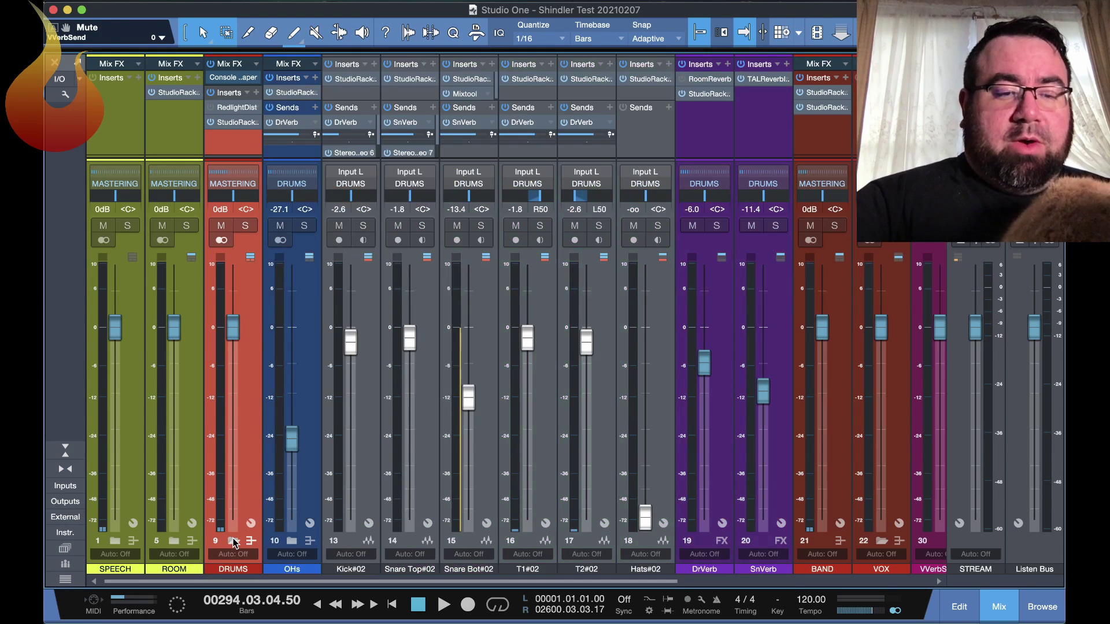
{"action": "left_click", "coordinate": [292, 541]}
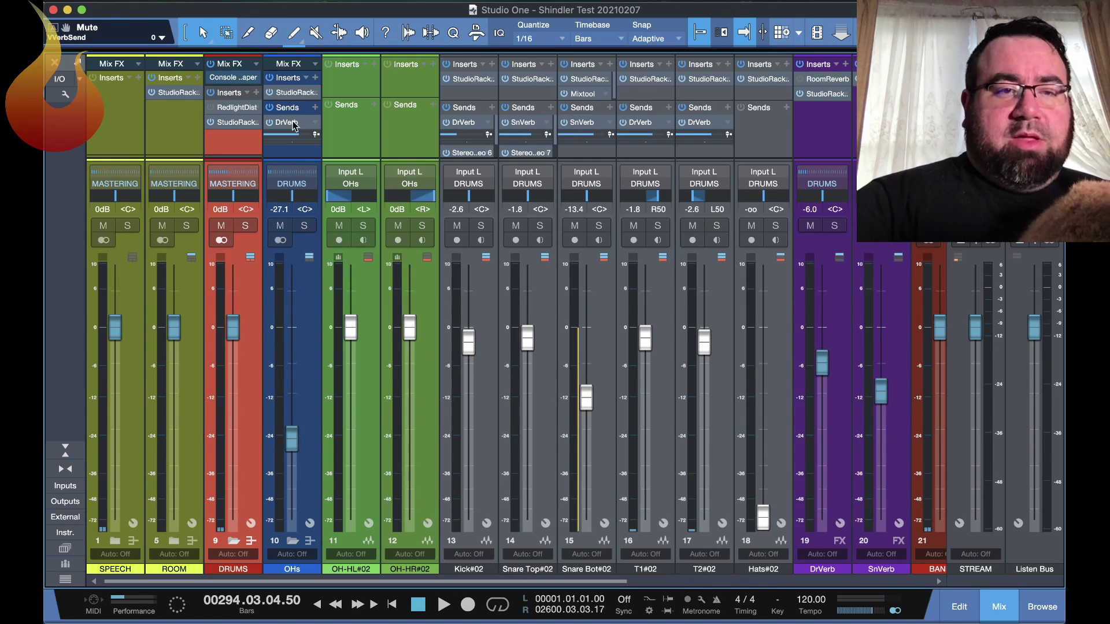
- Inspect the StudioRack insert on the OHs bus, then collapse the OHs folder
{"action": "left_click", "coordinate": [293, 94]}
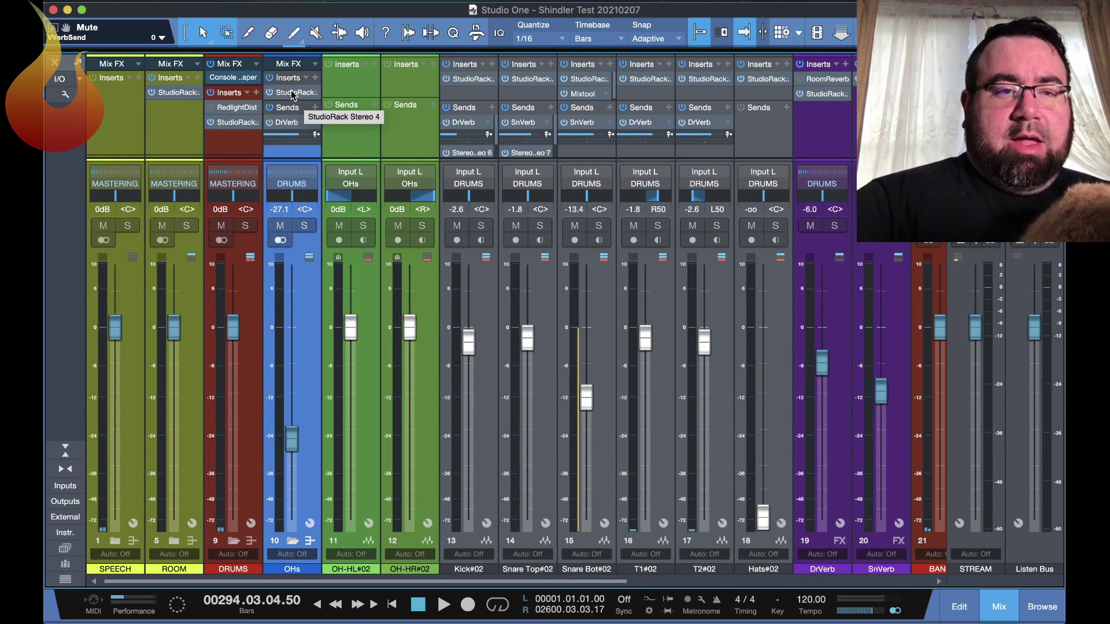
{"action": "left_click", "coordinate": [292, 92]}
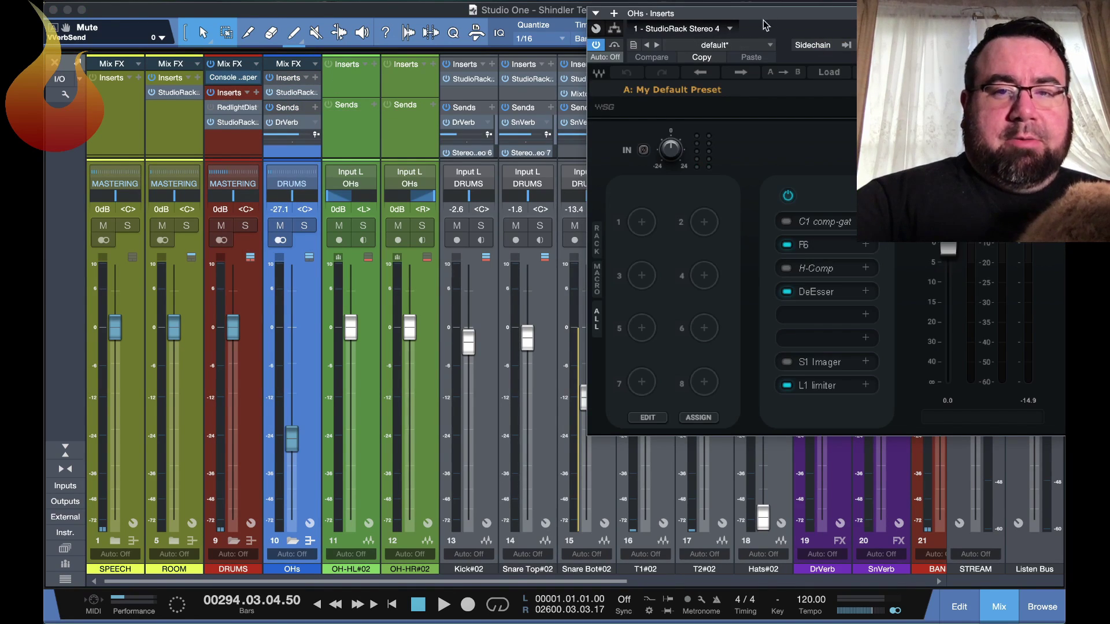
{"action": "left_click_drag", "start_coordinate": [759, 28], "coordinate": [213, 1]}
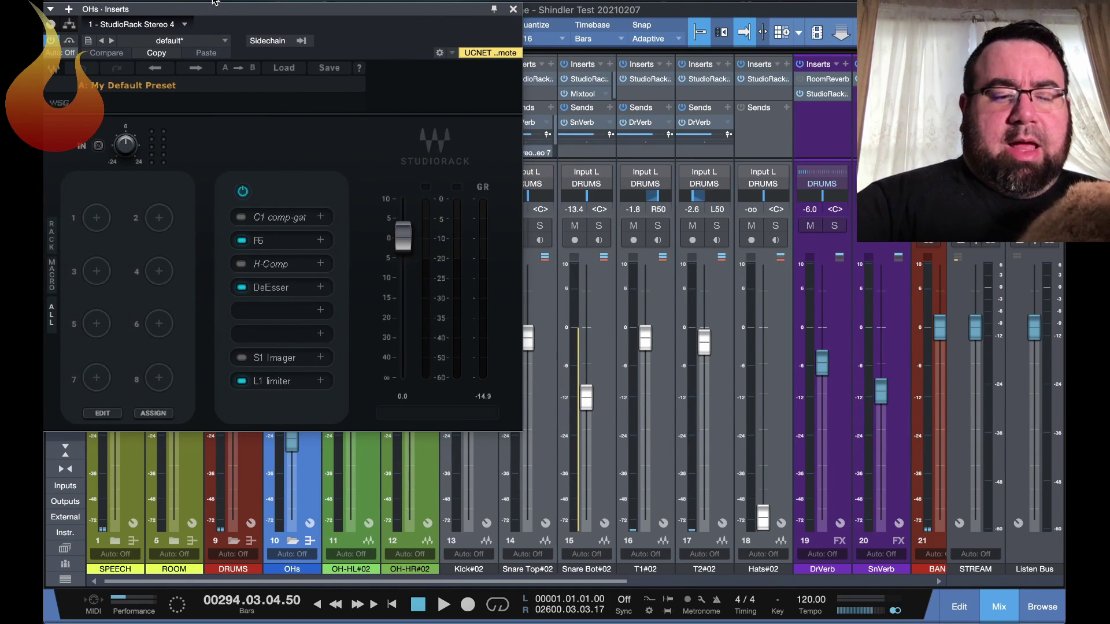
{"action": "key", "text": "super+w"}
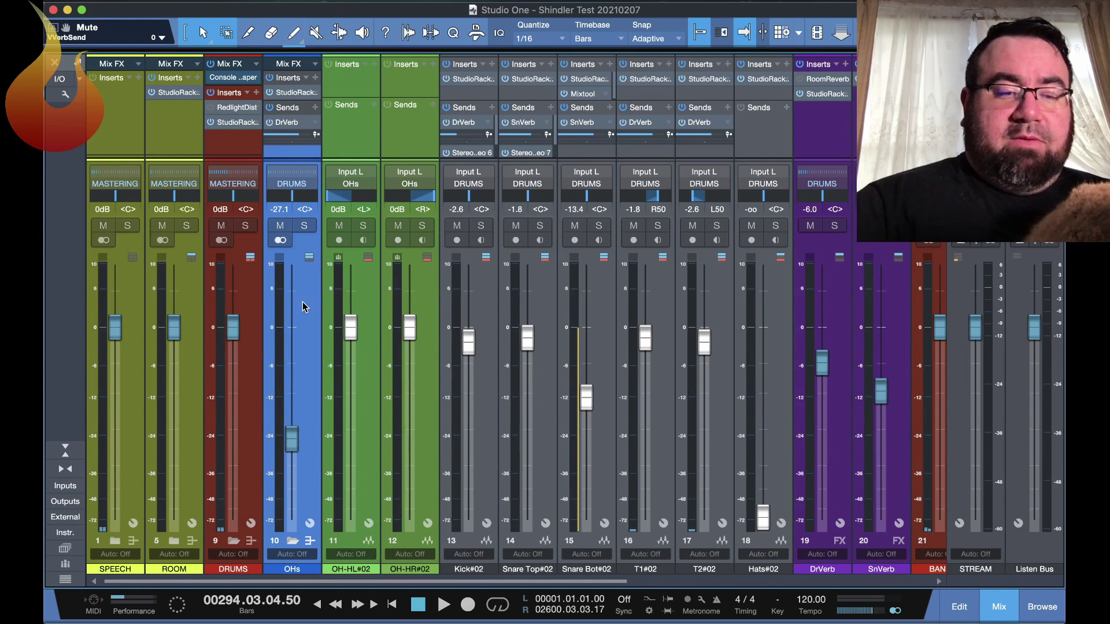
{"action": "left_click", "coordinate": [292, 542]}
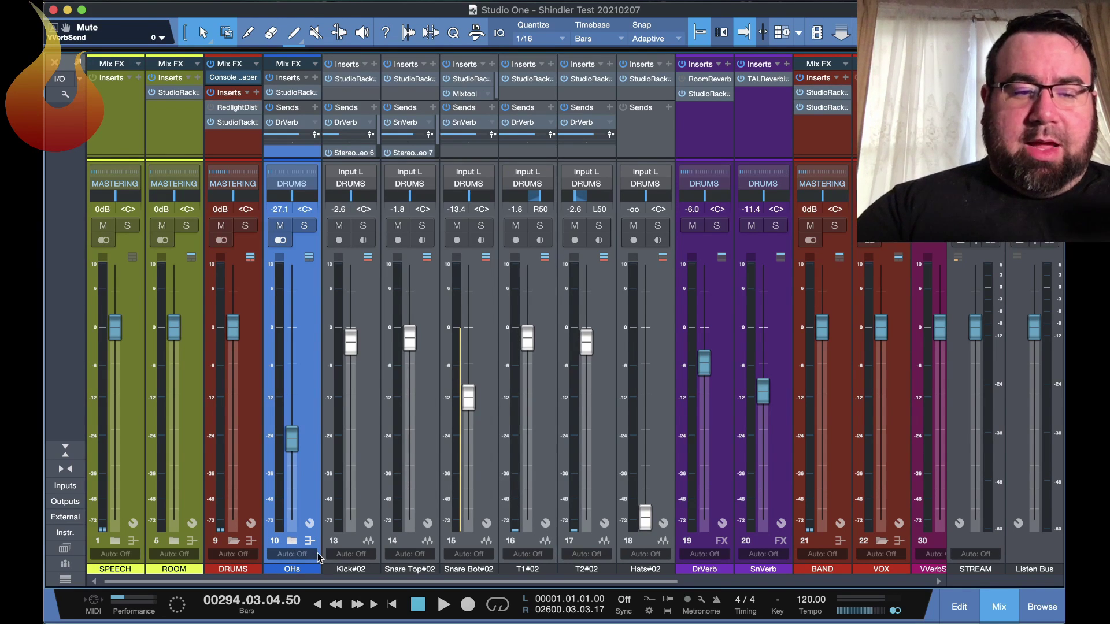
- Expand the KEYS, Keys-1 and Keys-2 folders to show their left and right channels
{"action": "left_click_drag", "start_coordinate": [397, 583], "coordinate": [648, 584]}
{"action": "left_click", "coordinate": [856, 541]}
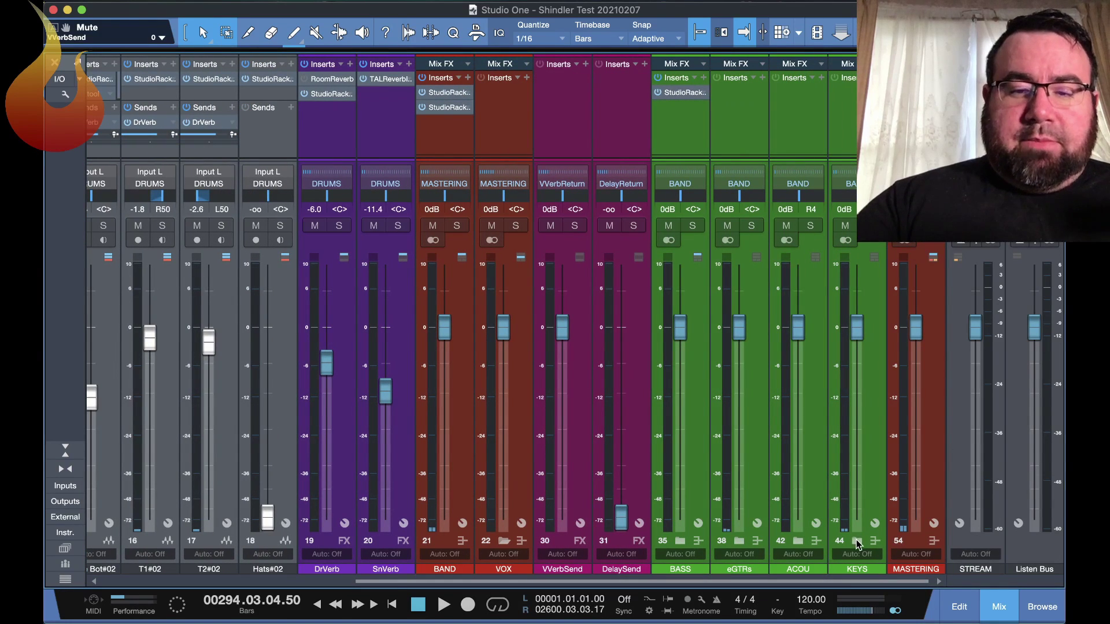
{"action": "scroll", "coordinate": [826, 545], "scroll_direction": "right", "scroll_amount": 2}
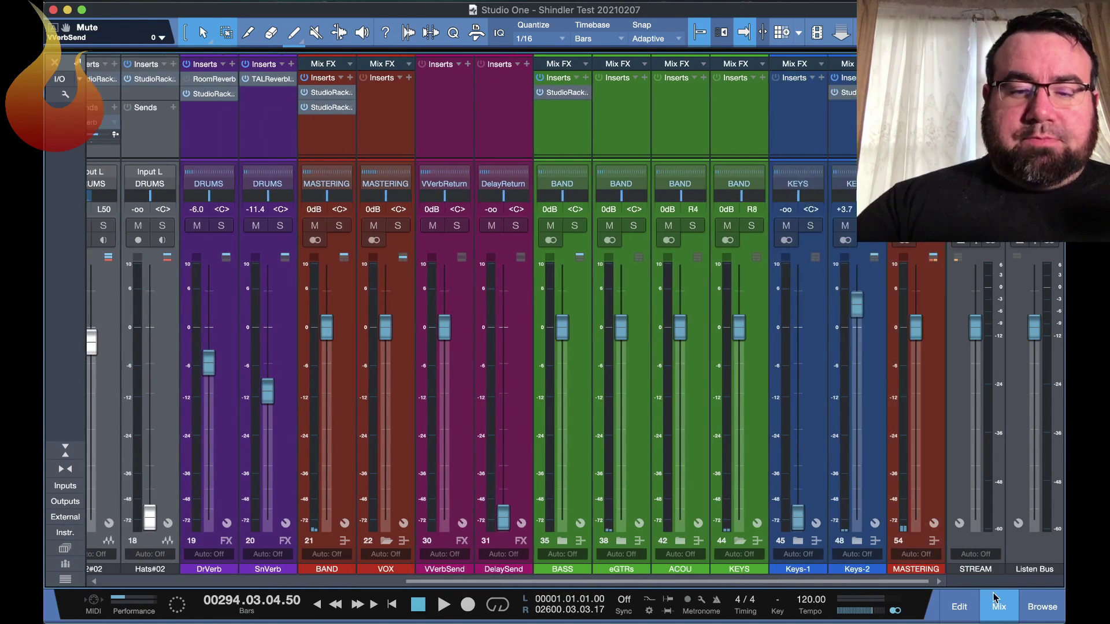
{"action": "left_click", "coordinate": [798, 543]}
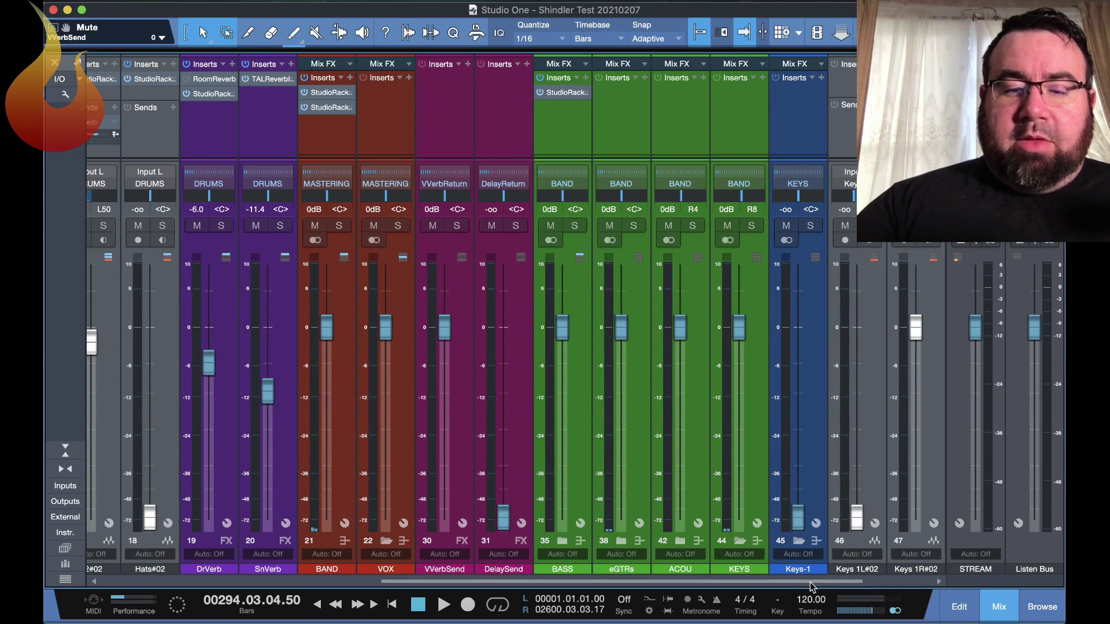
{"action": "left_click_drag", "start_coordinate": [812, 581], "coordinate": [926, 584]}
{"action": "left_click", "coordinate": [857, 541]}
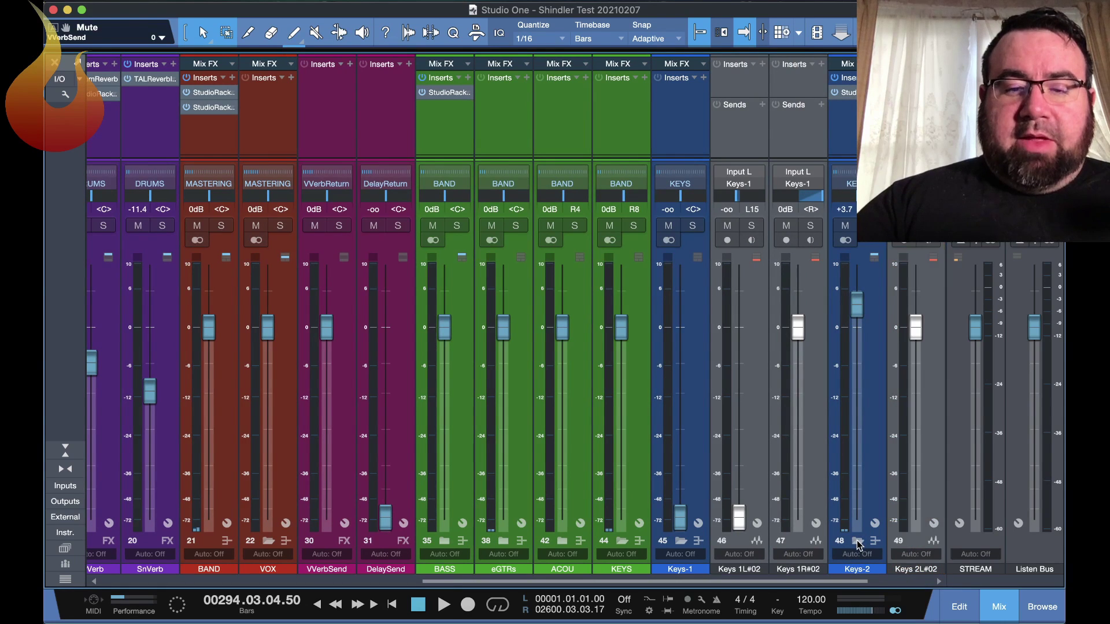
- Pull Keys 1R#02 down to -oo and pan Keys 1L#02 fully left
{"action": "left_click_drag", "start_coordinate": [746, 582], "coordinate": [806, 583]}
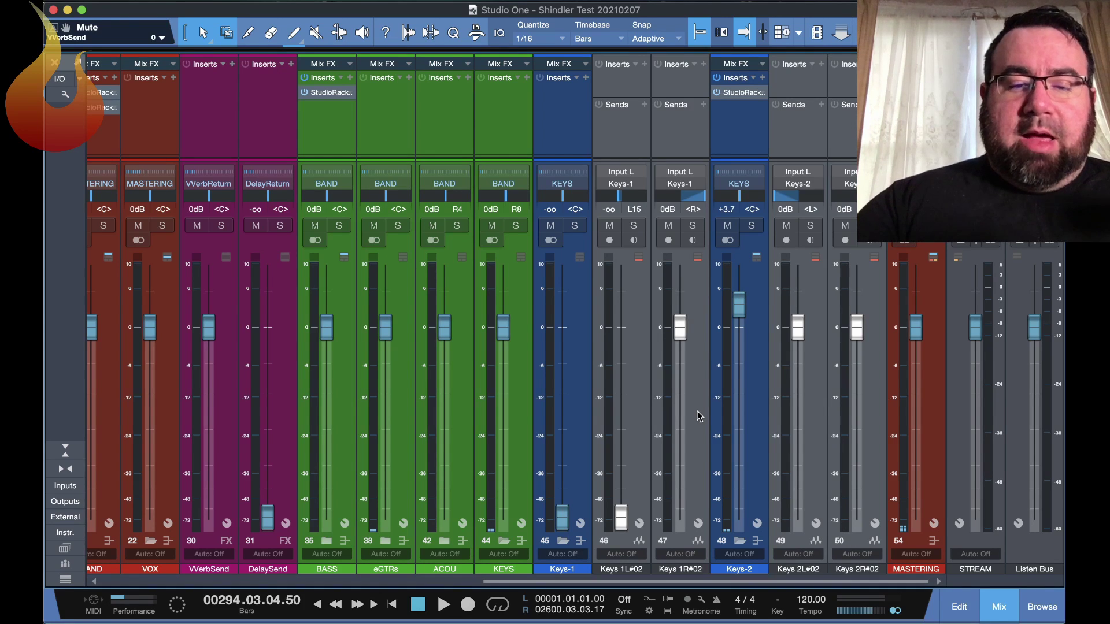
{"action": "left_click_drag", "start_coordinate": [680, 327], "coordinate": [673, 529]}
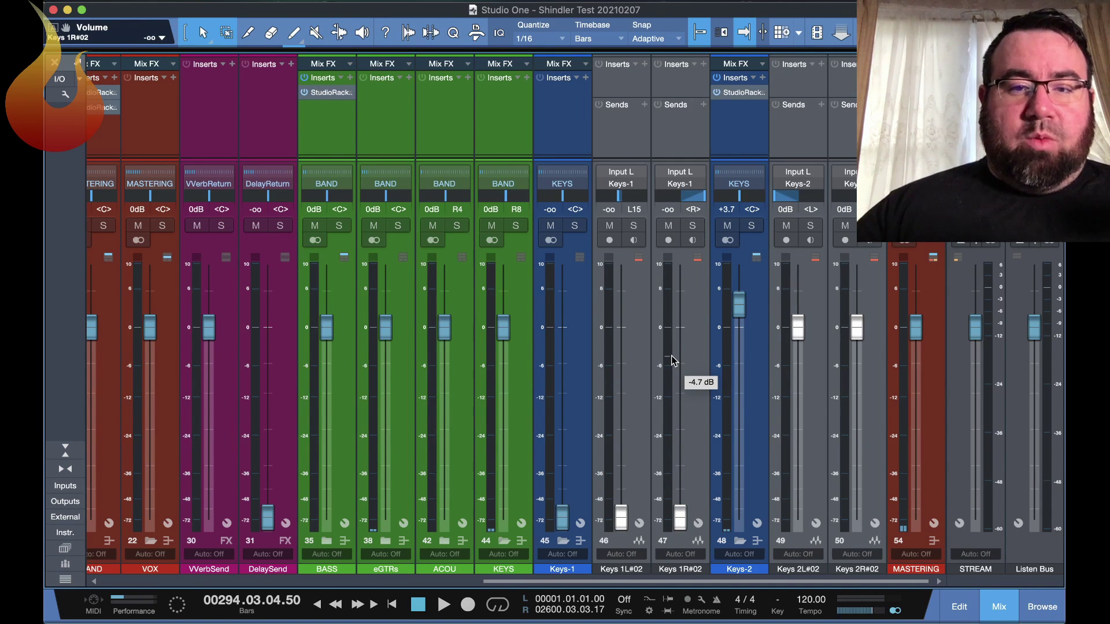
{"action": "left_click_drag", "start_coordinate": [615, 197], "coordinate": [553, 195]}
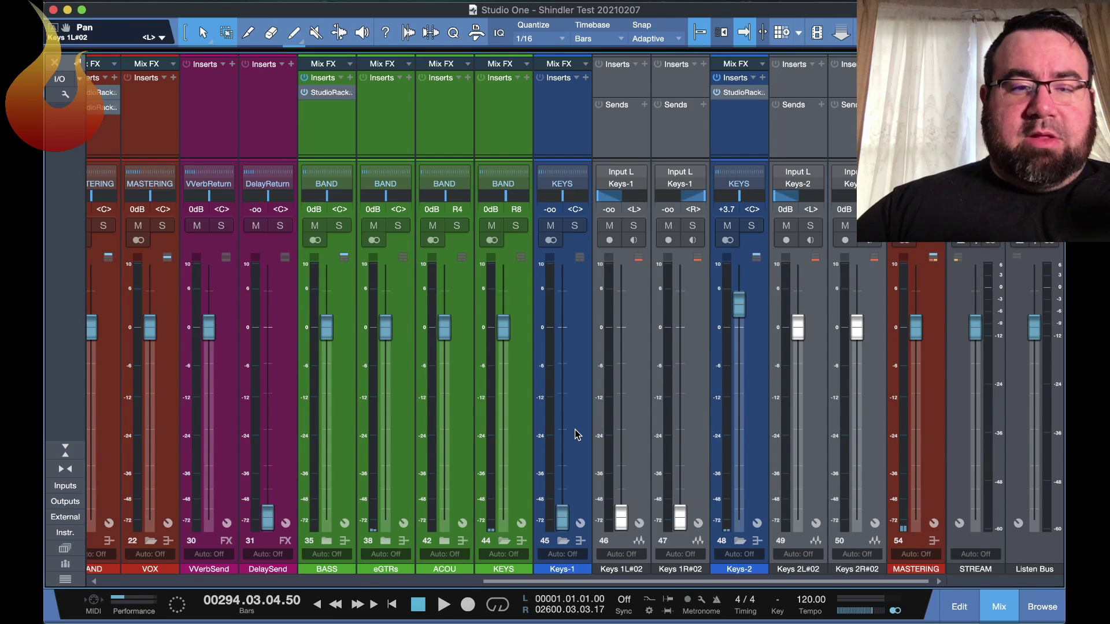
{"action": "key", "text": "super+z"}
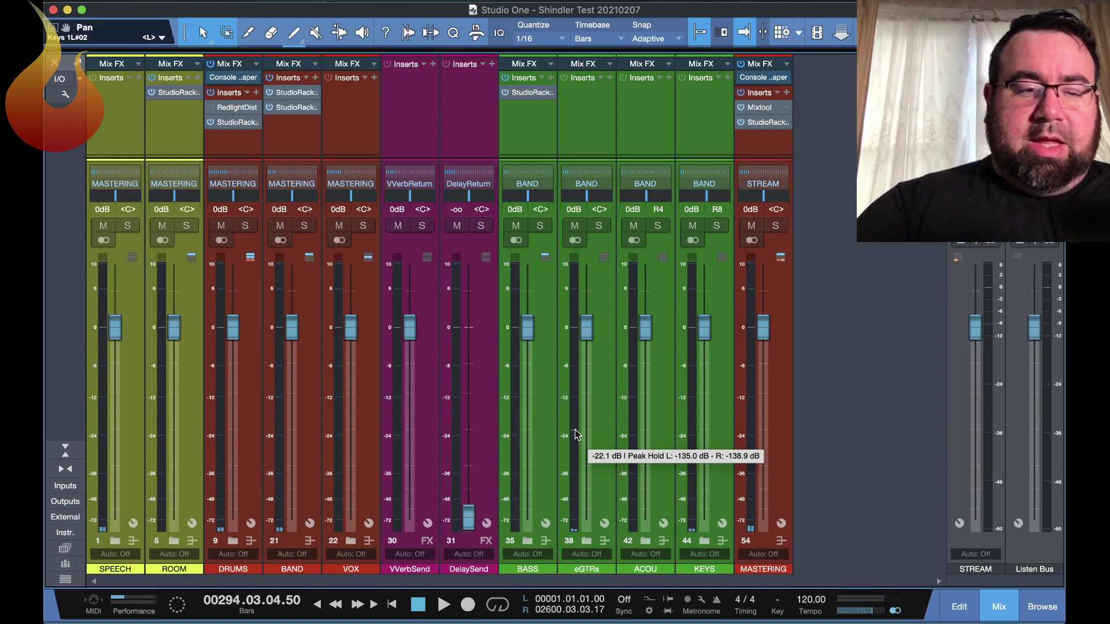
{"action": "left_click", "coordinate": [233, 570]}
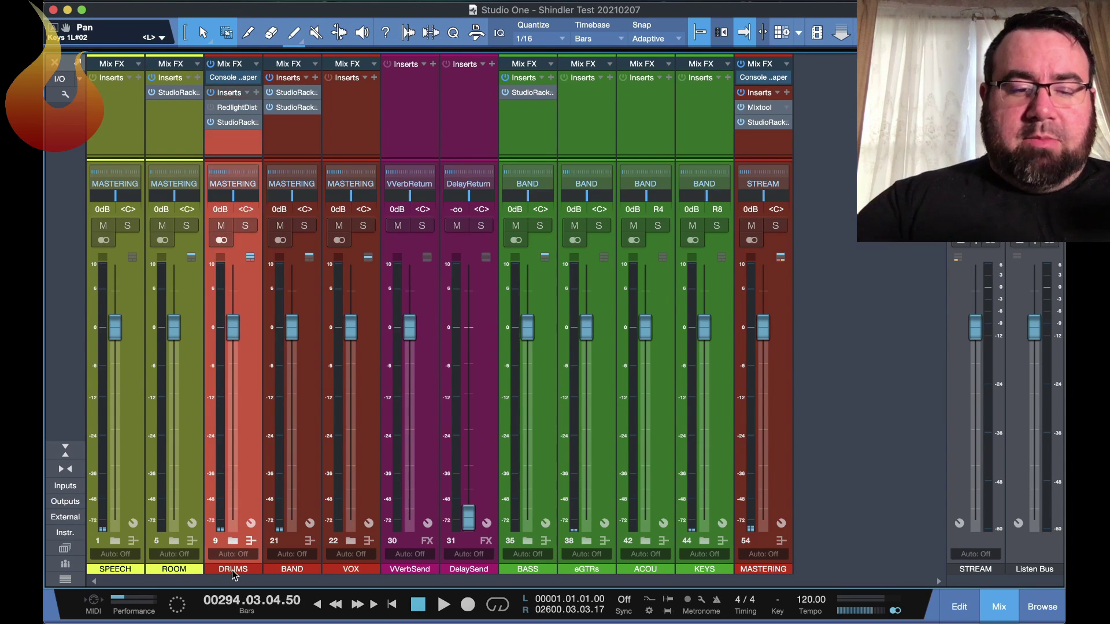
{"action": "key", "text": "e"}
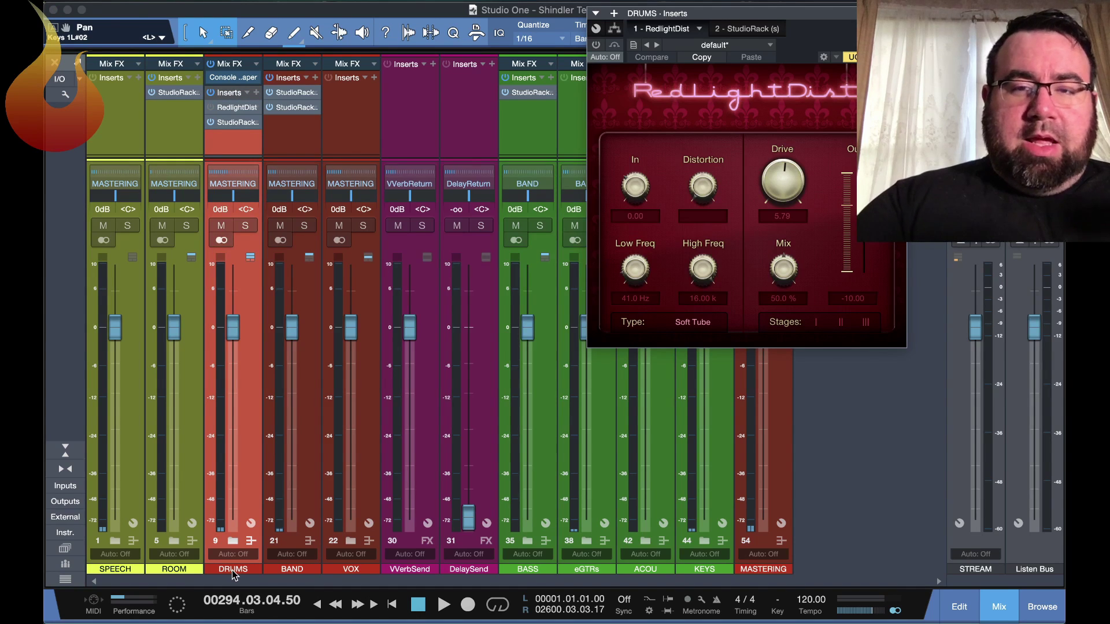
{"action": "left_click_drag", "start_coordinate": [646, 13], "coordinate": [103, 33]}
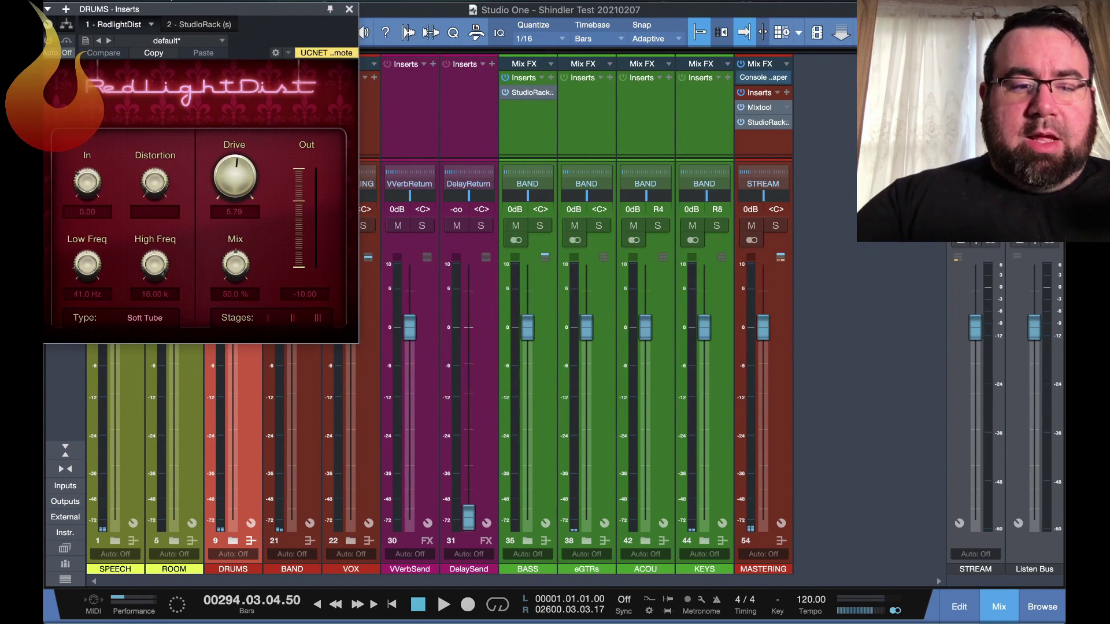
{"action": "left_click", "coordinate": [234, 541]}
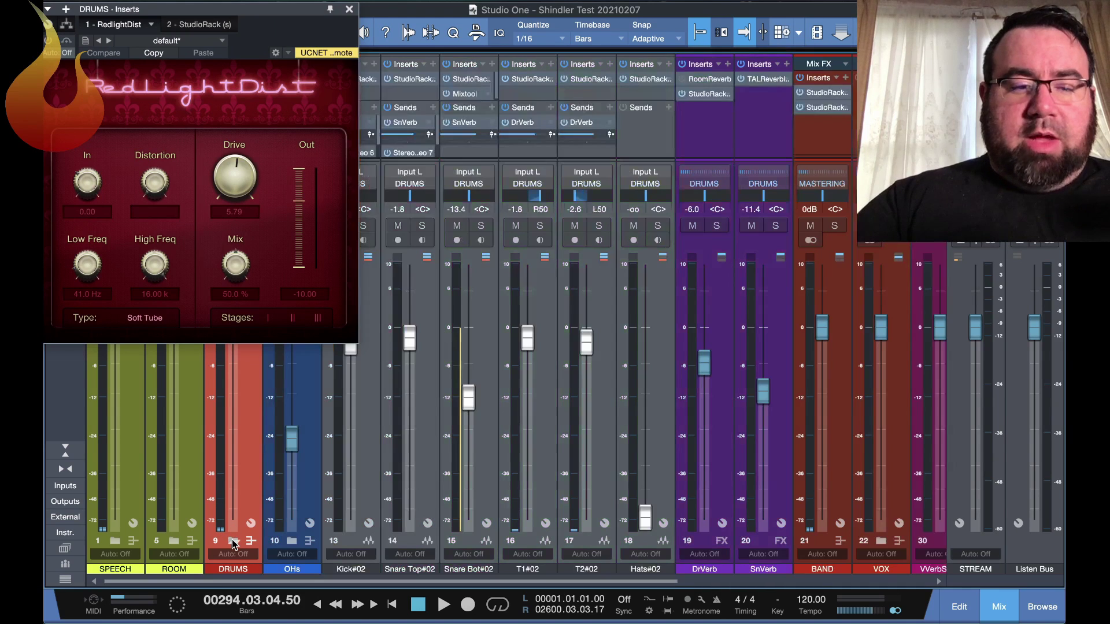
{"action": "left_click", "coordinate": [362, 572]}
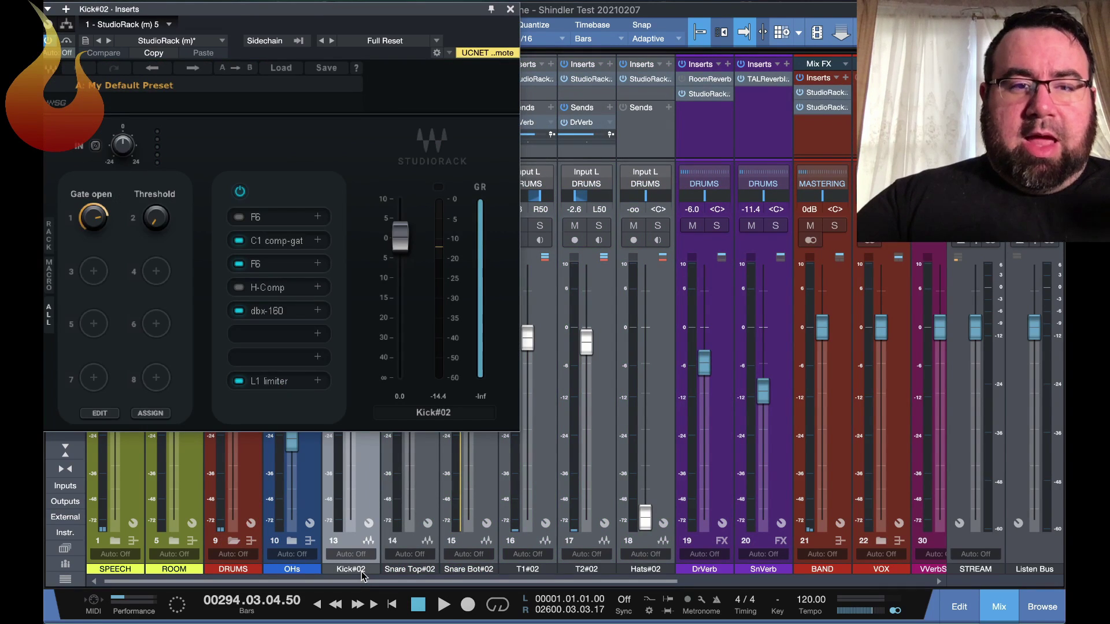
{"action": "left_click", "coordinate": [408, 572]}
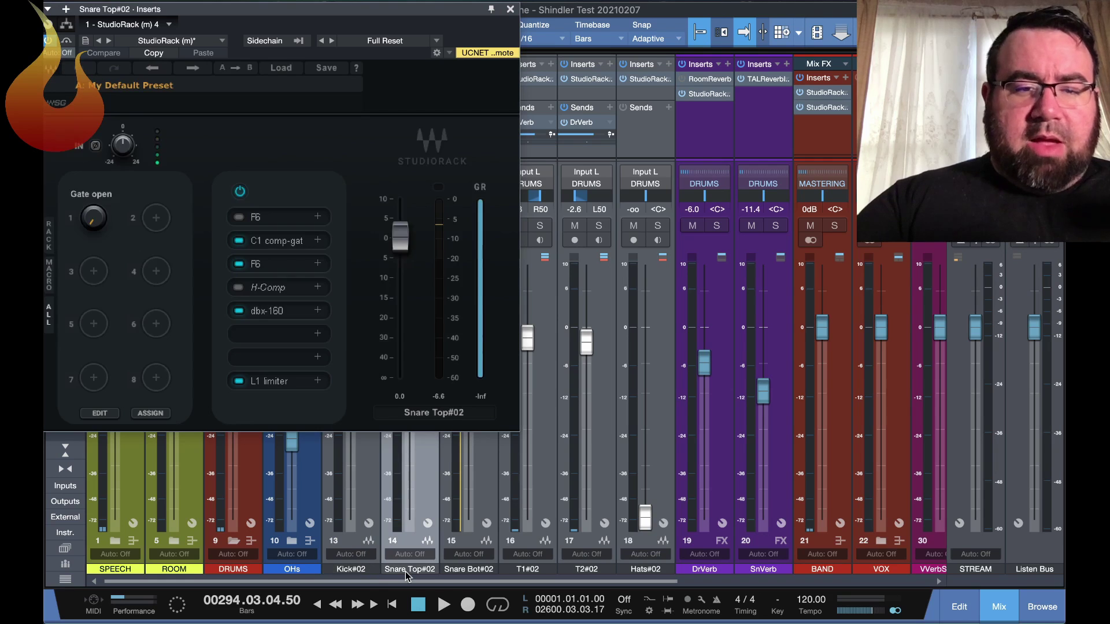
{"action": "left_click", "coordinate": [486, 573]}
{"action": "left_click", "coordinate": [525, 572]}
{"action": "left_click", "coordinate": [576, 572]}
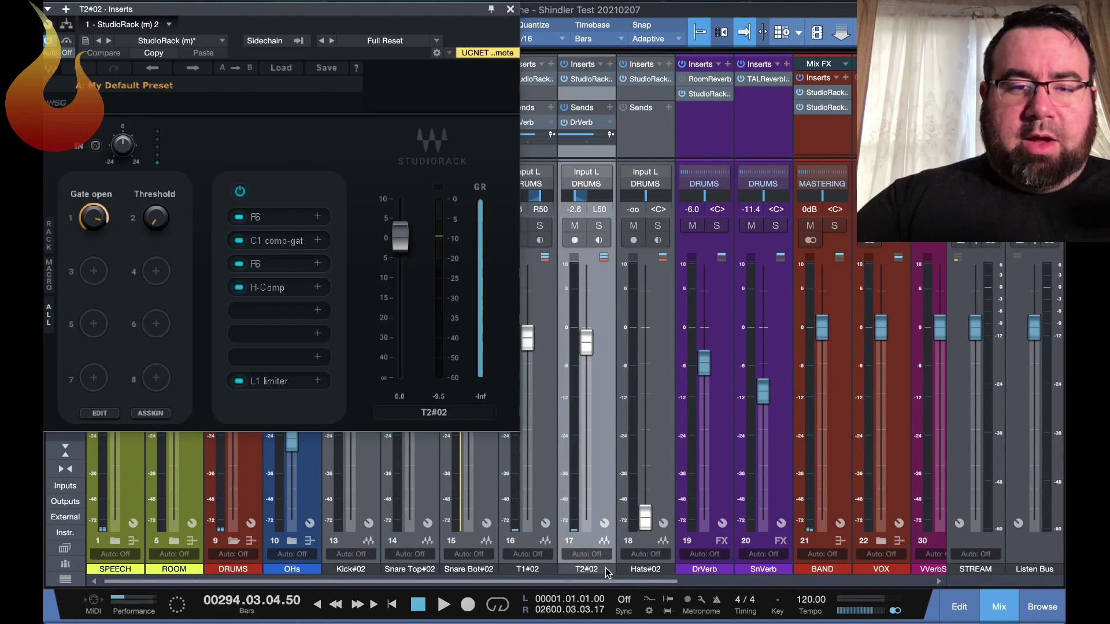
{"action": "left_click", "coordinate": [642, 575]}
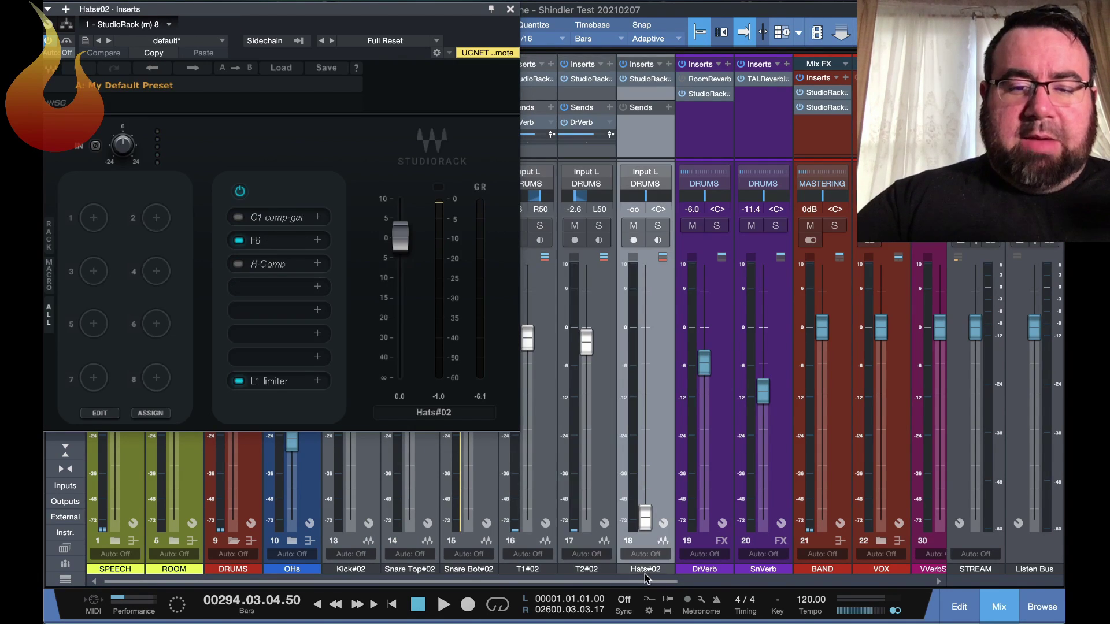
{"action": "left_click", "coordinate": [408, 575]}
{"action": "left_click", "coordinate": [358, 572]}
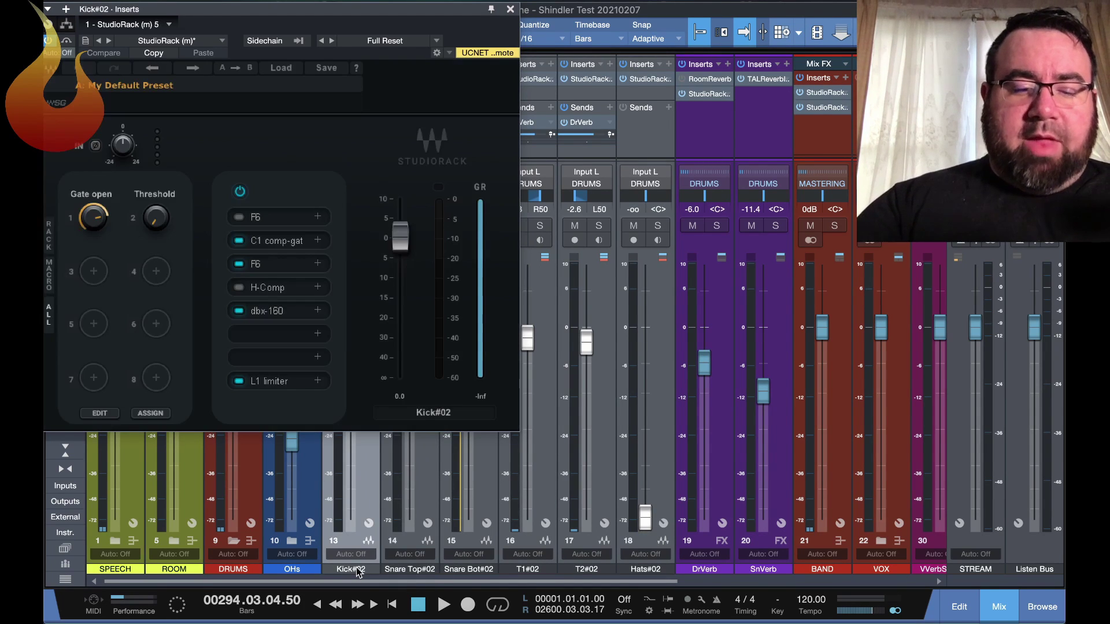
{"action": "key", "text": "super+w"}
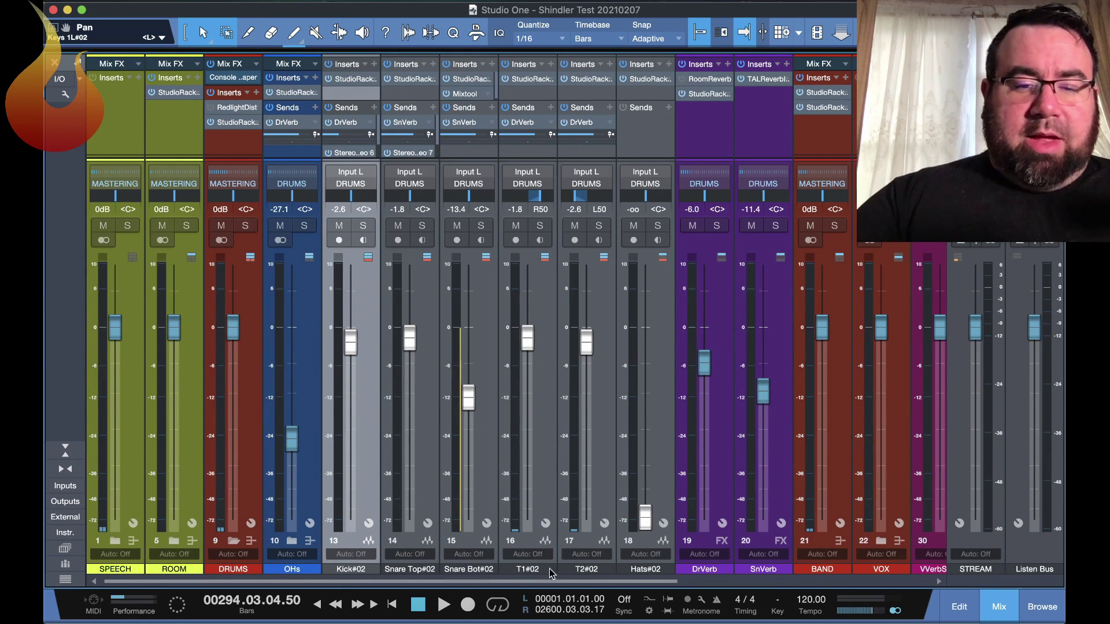
{"action": "left_click", "coordinate": [585, 567]}
{"action": "key", "text": "shift+e"}
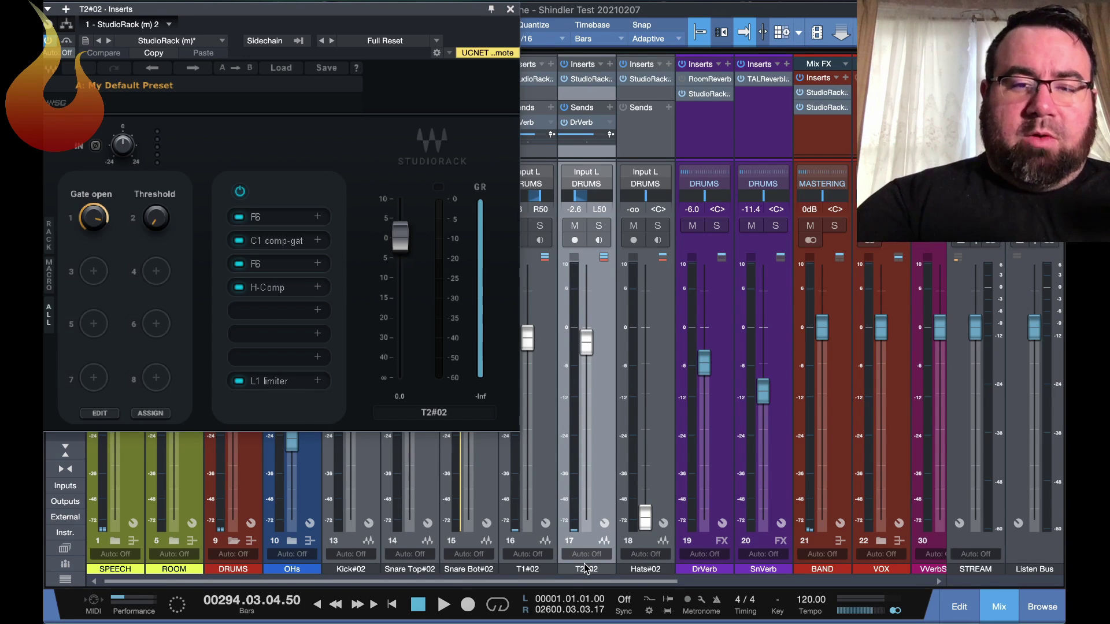
{"action": "key", "text": "shift+e"}
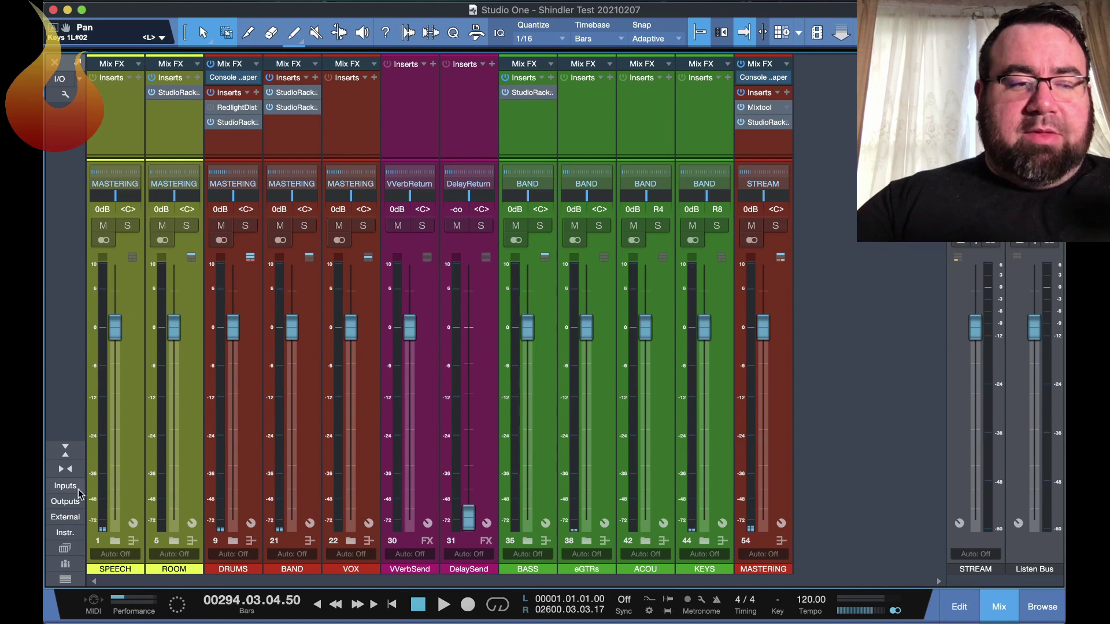
- Toggle the channel list, then show the Scenes panel with its Recall Options
{"action": "left_click", "coordinate": [65, 566]}
{"action": "left_click", "coordinate": [64, 567]}
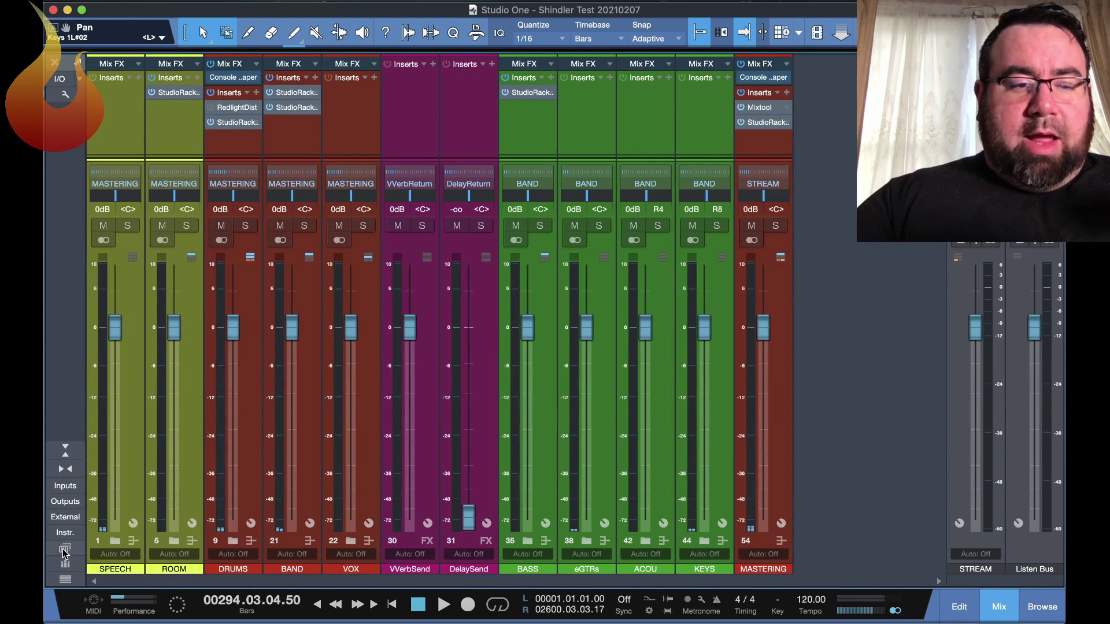
{"action": "left_click", "coordinate": [65, 549]}
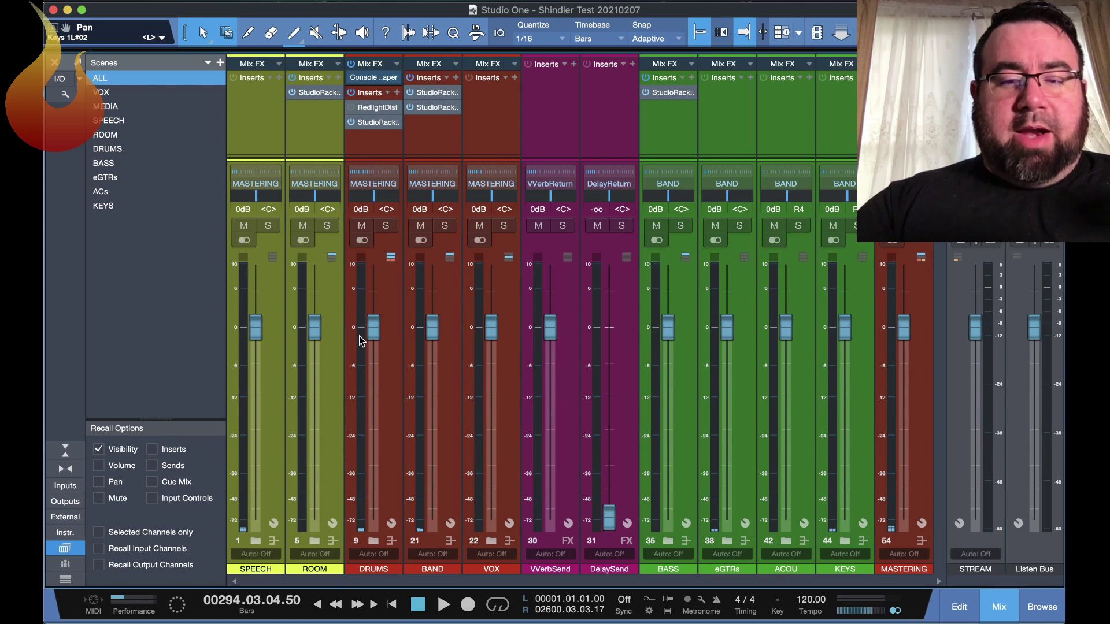
{"action": "mouse_move", "coordinate": [360, 339]}
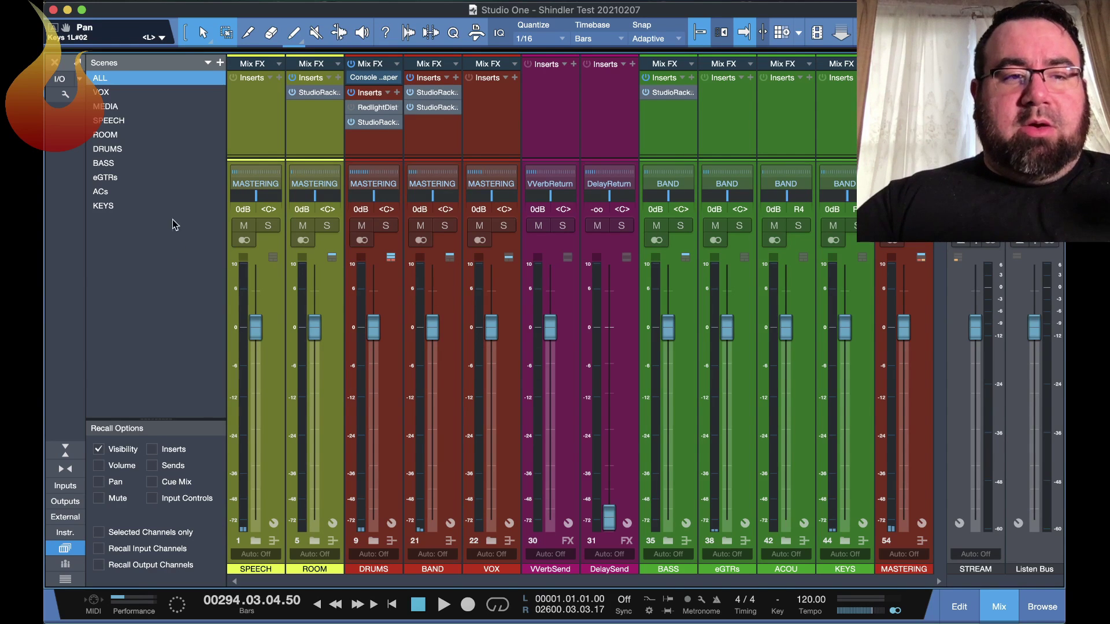
- Recall the DRUMS scene, then the ALL scene to show every channel and bus
{"action": "left_click", "coordinate": [117, 150]}
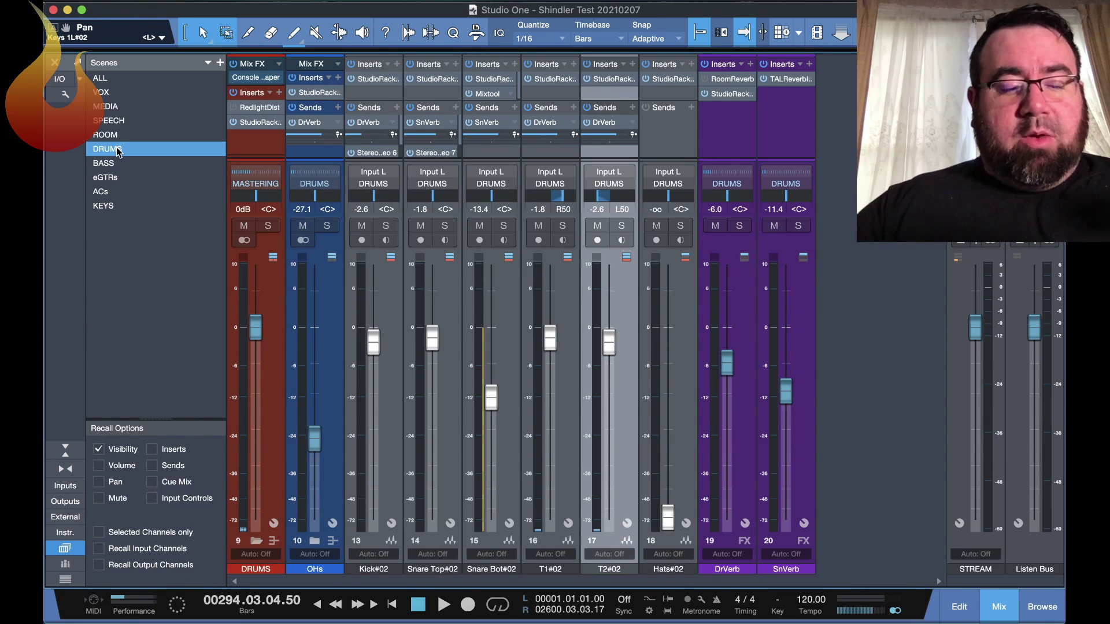
{"action": "left_click", "coordinate": [118, 151]}
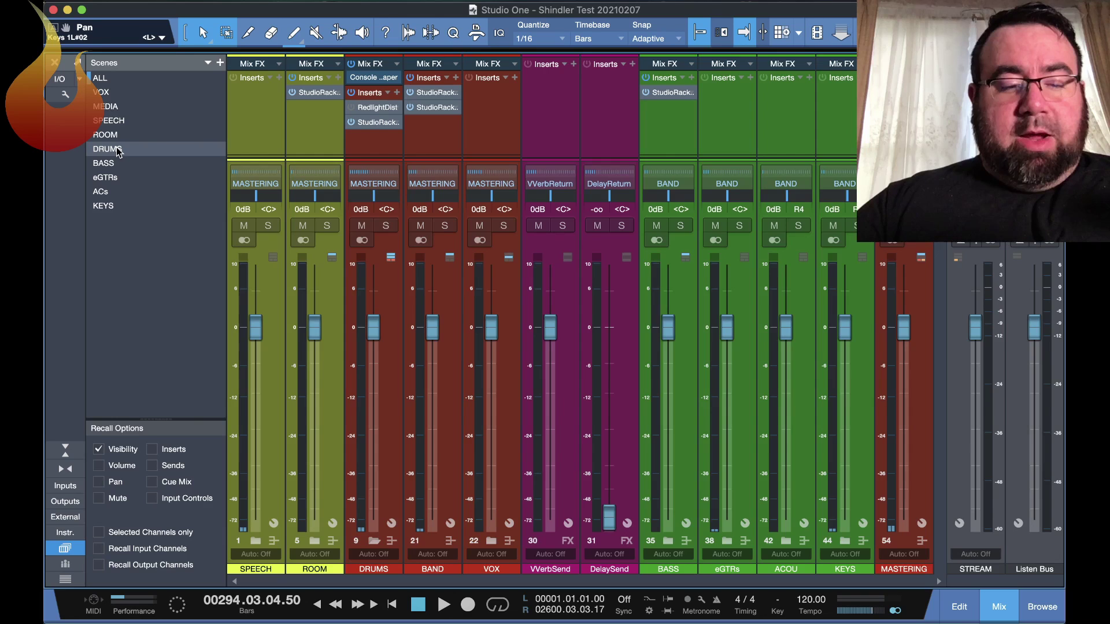
{"action": "left_click", "coordinate": [117, 151]}
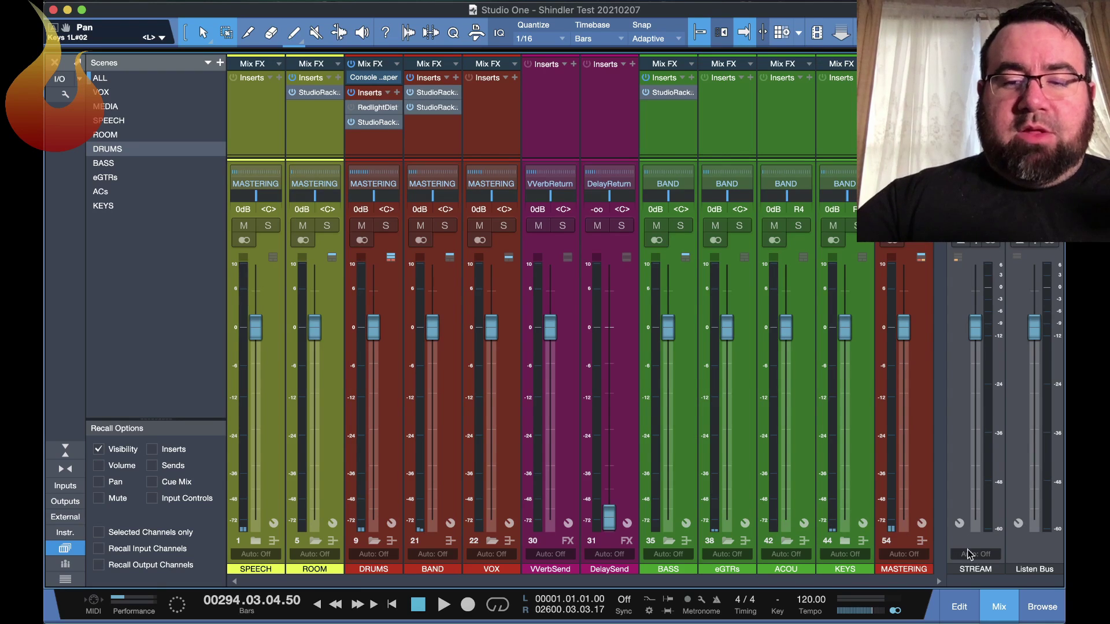
{"action": "left_click", "coordinate": [1035, 569]}
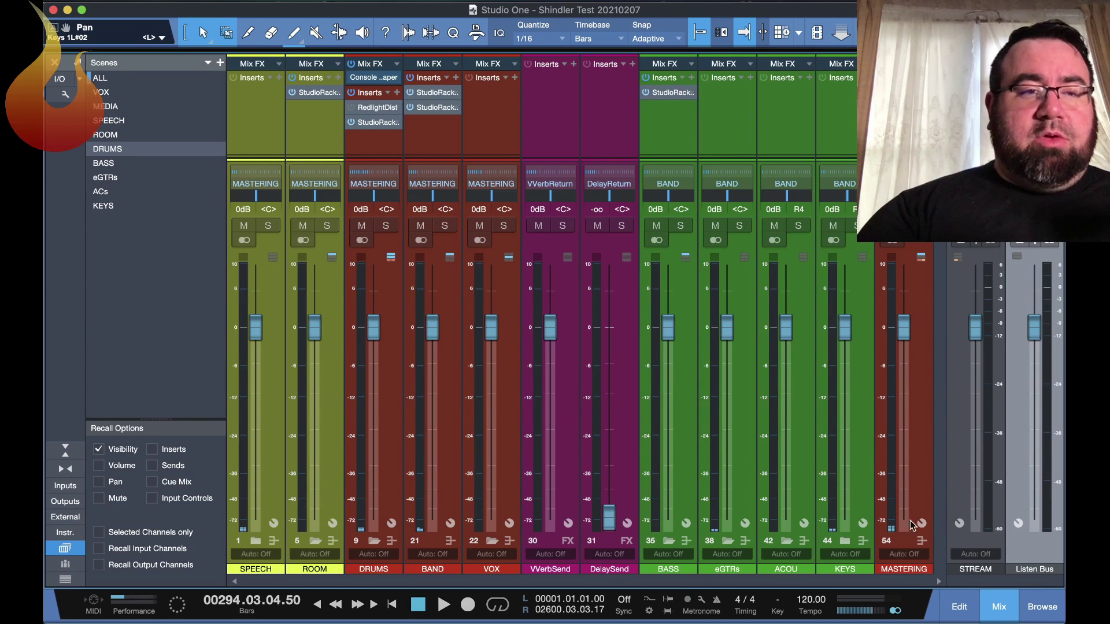
- Recall the VOX scene and solo channel 23, 1 WL#02
{"action": "left_click", "coordinate": [102, 94]}
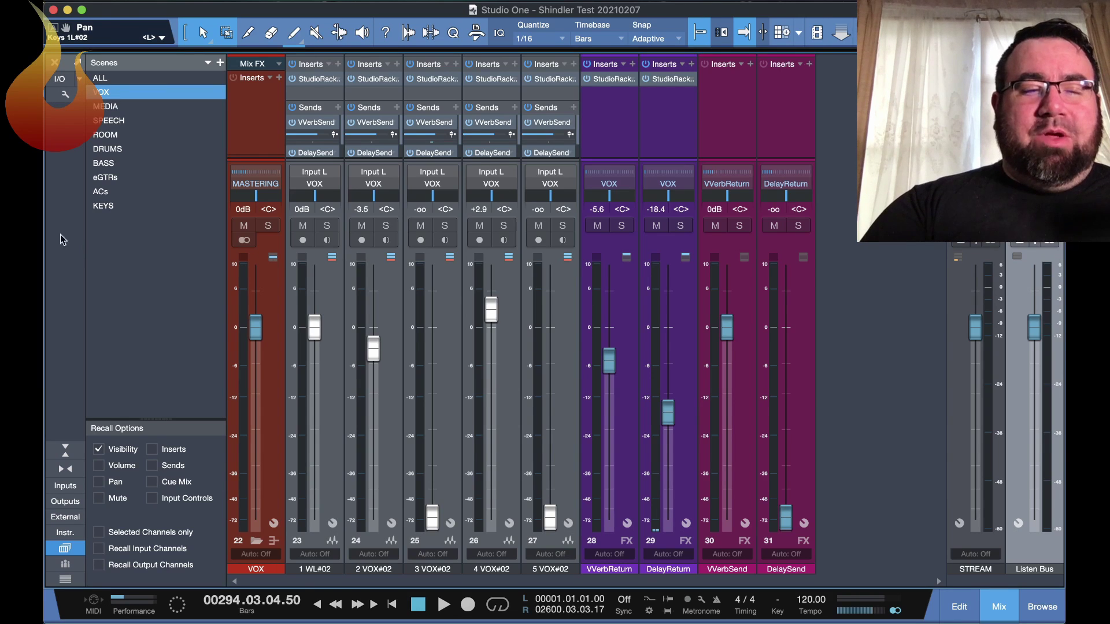
{"action": "left_click", "coordinate": [327, 226]}
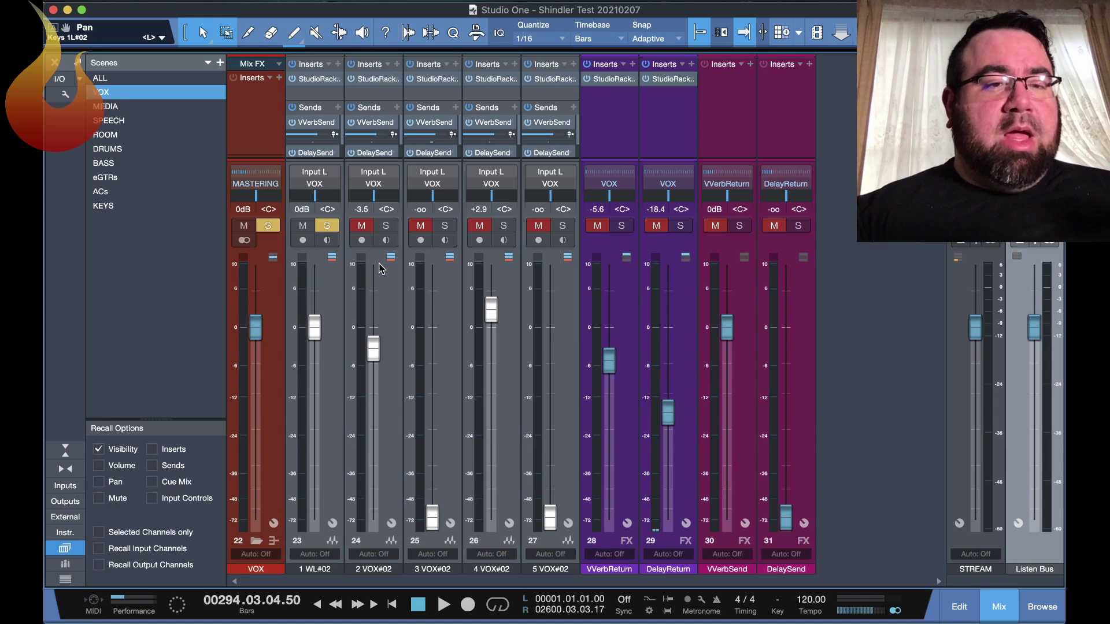
- Unsolo 1 WL#02, enable Solo through Listen Bus, and solo 1 WL#02 again
{"action": "left_click", "coordinate": [326, 226]}
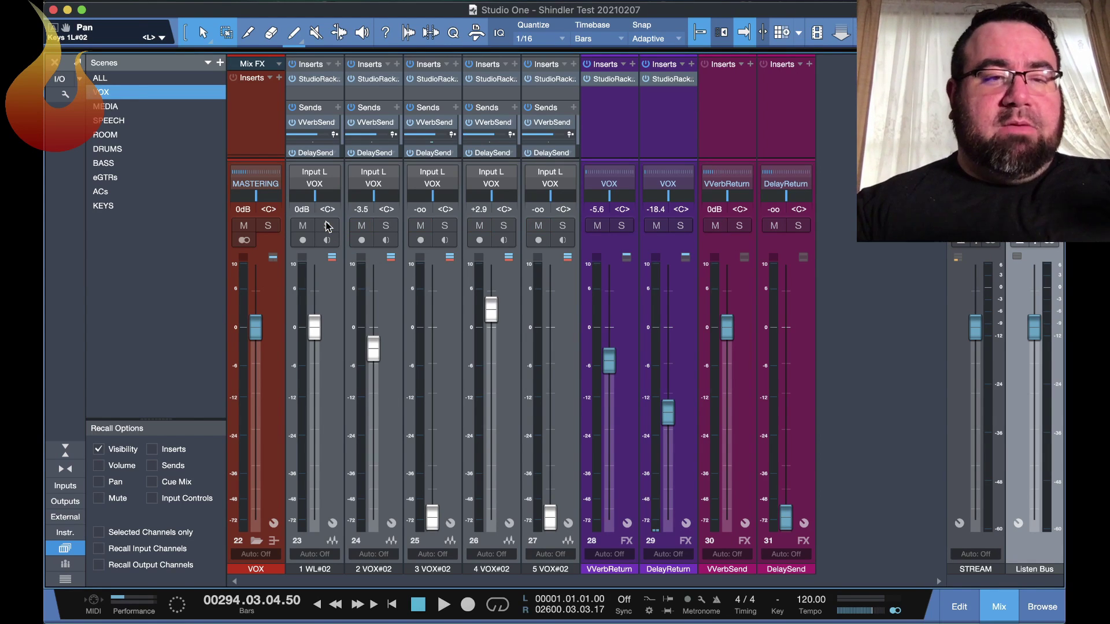
{"action": "right_click", "coordinate": [327, 226]}
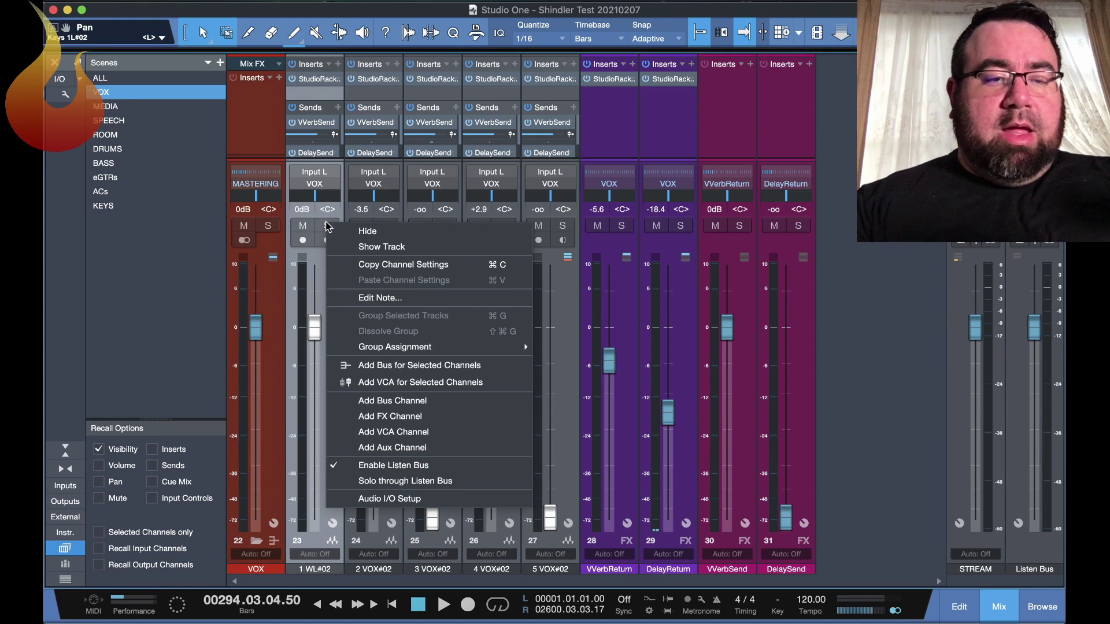
{"action": "left_click", "coordinate": [380, 485]}
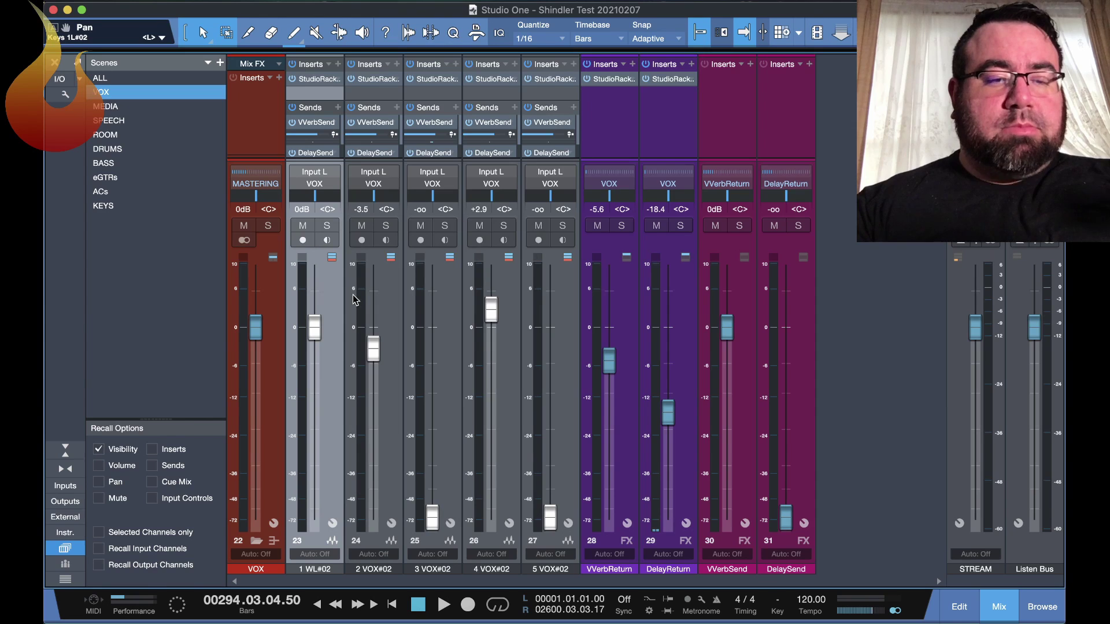
{"action": "left_click", "coordinate": [327, 226]}
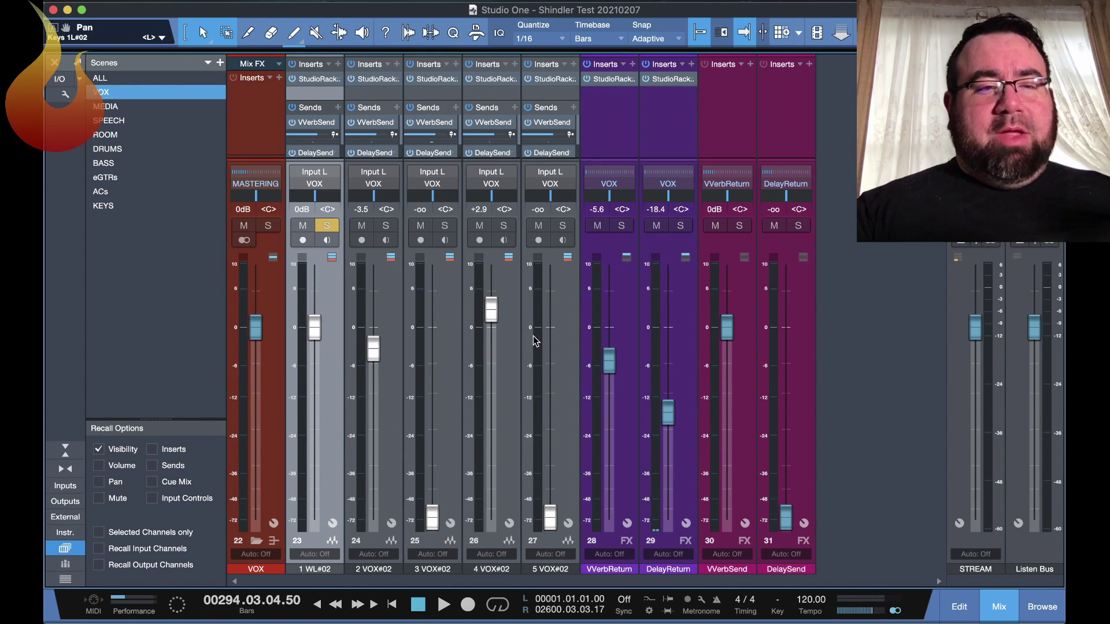
- Untick Solo through Listen Bus in the channel strip's context menu
{"action": "right_click", "coordinate": [384, 231]}
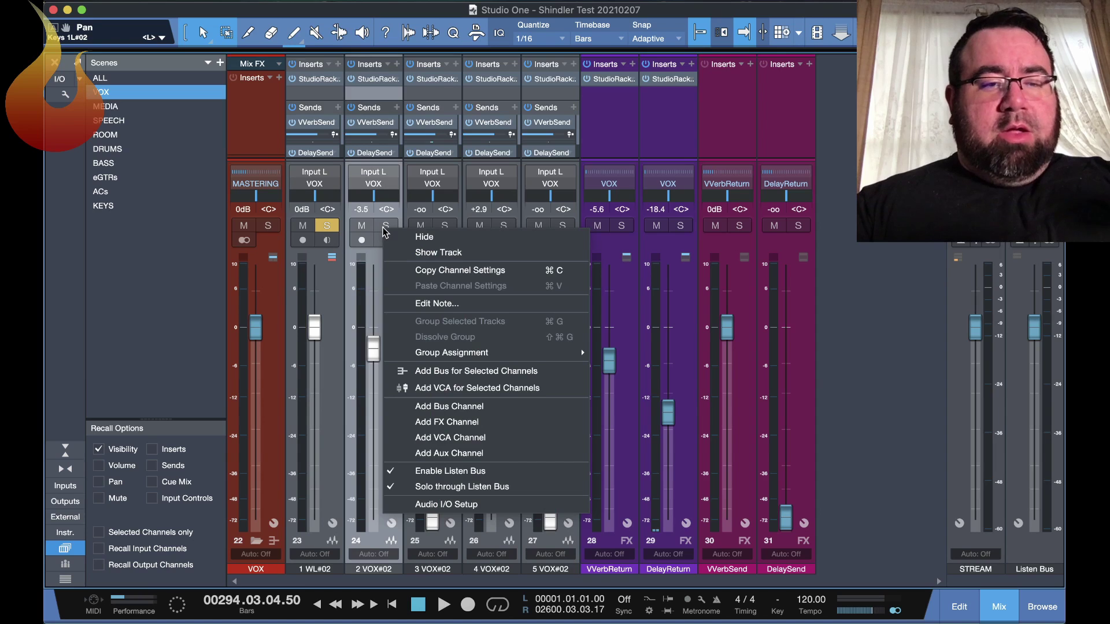
{"action": "left_click", "coordinate": [412, 488]}
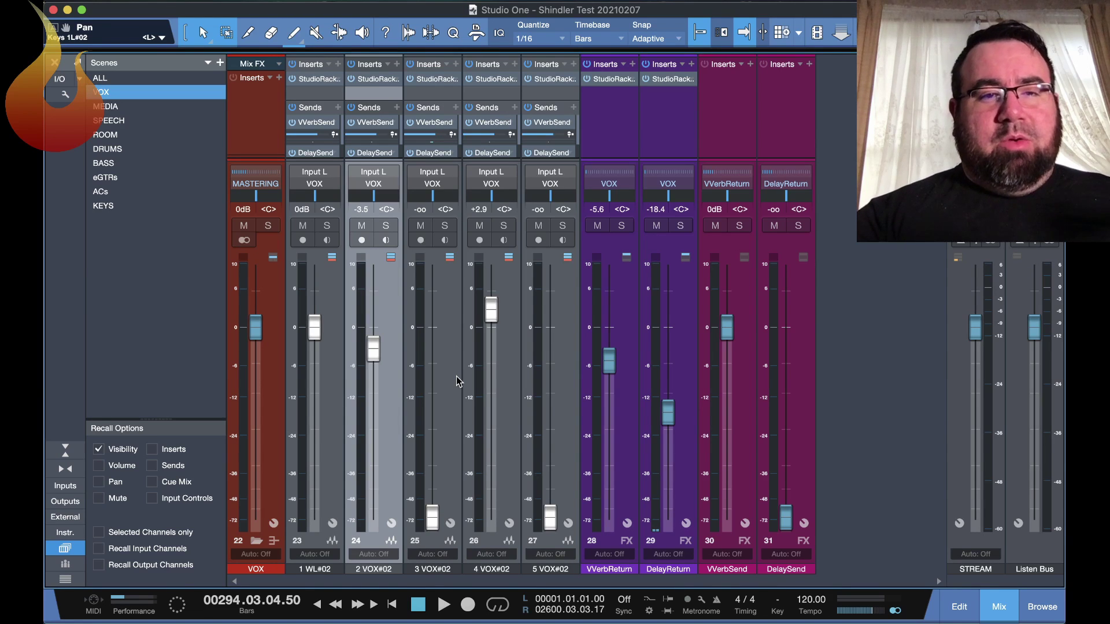
{"action": "left_click", "coordinate": [485, 81]}
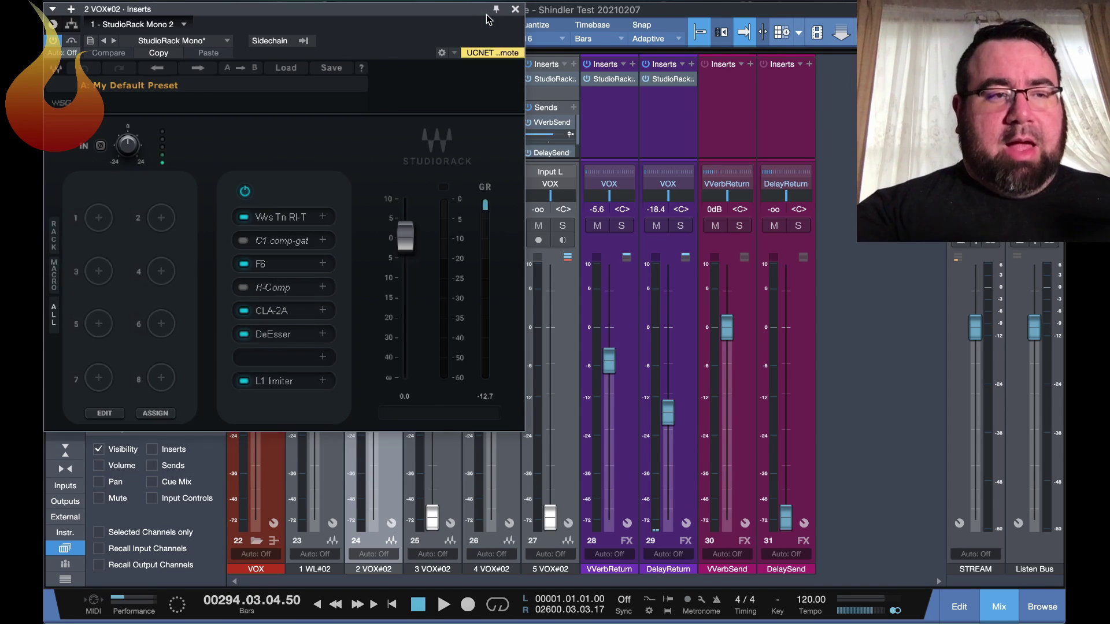
{"action": "key", "text": "super+w"}
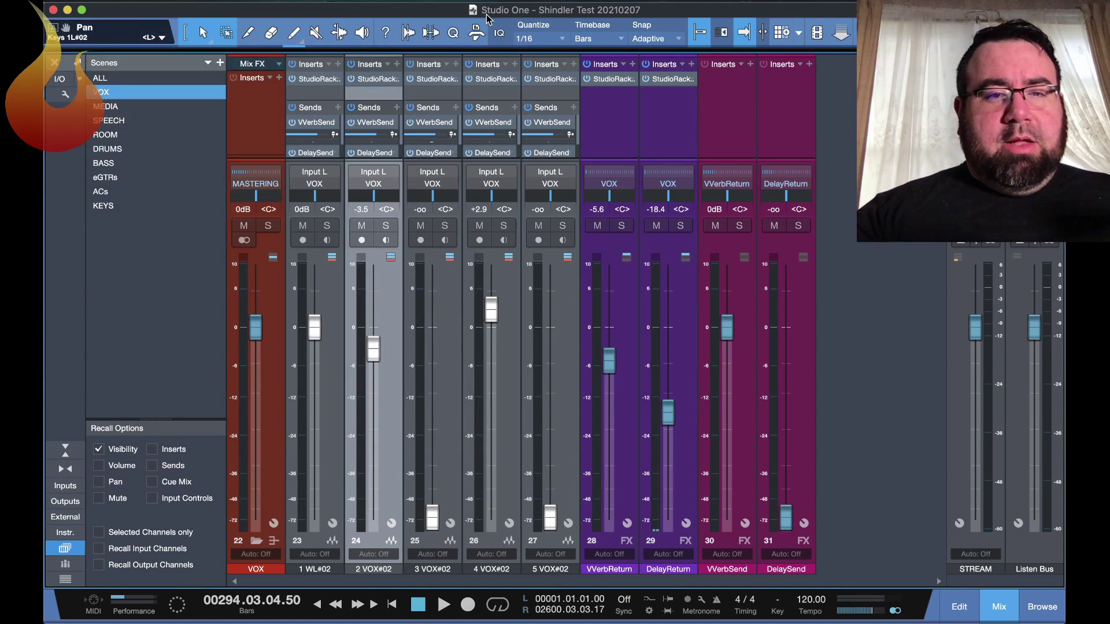